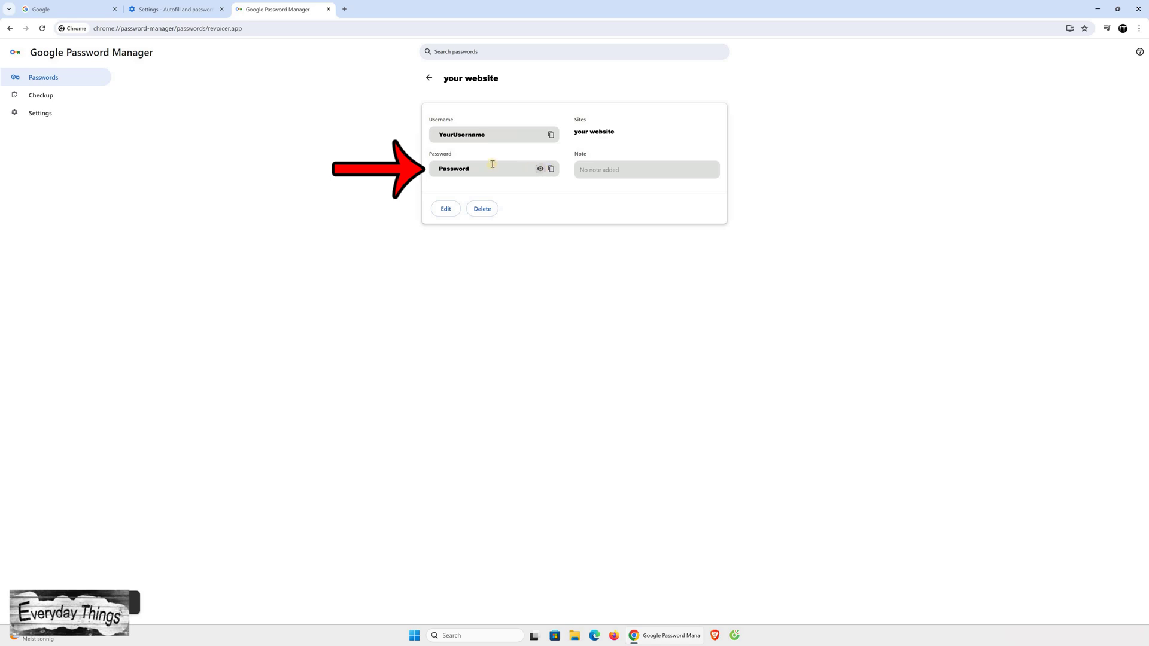
Step: Show the saved password for the website login in Password Manager
left_click(540, 169)
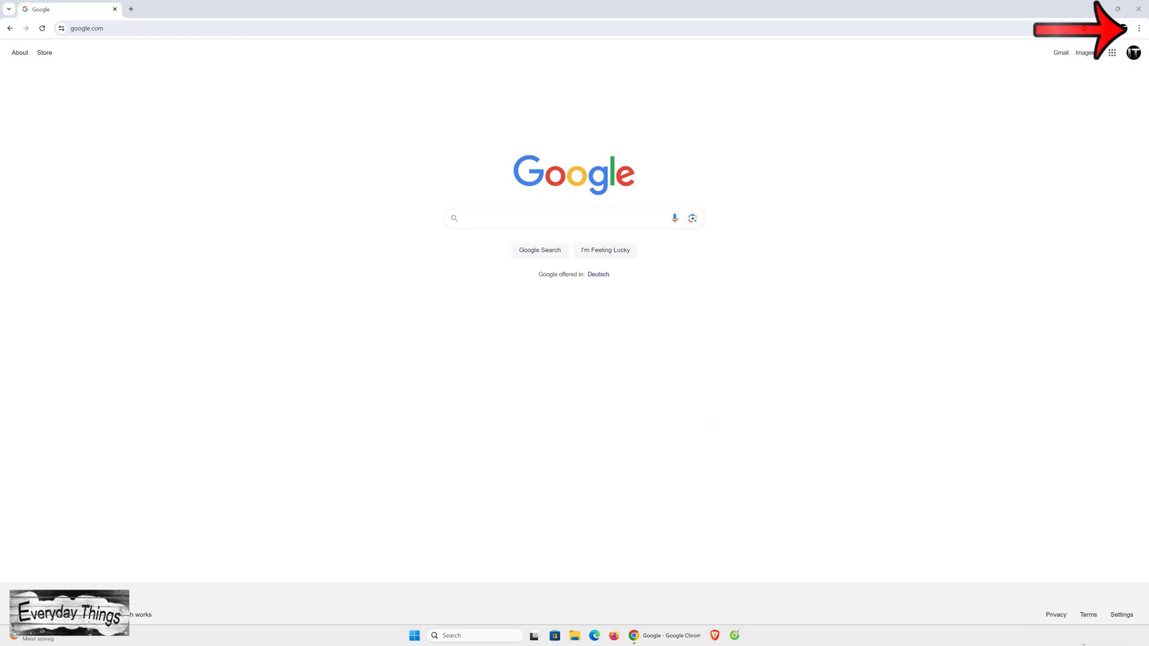
Step: Open Google Password Manager from Chrome's Settings under Autofill and passwords
left_click(1138, 30)
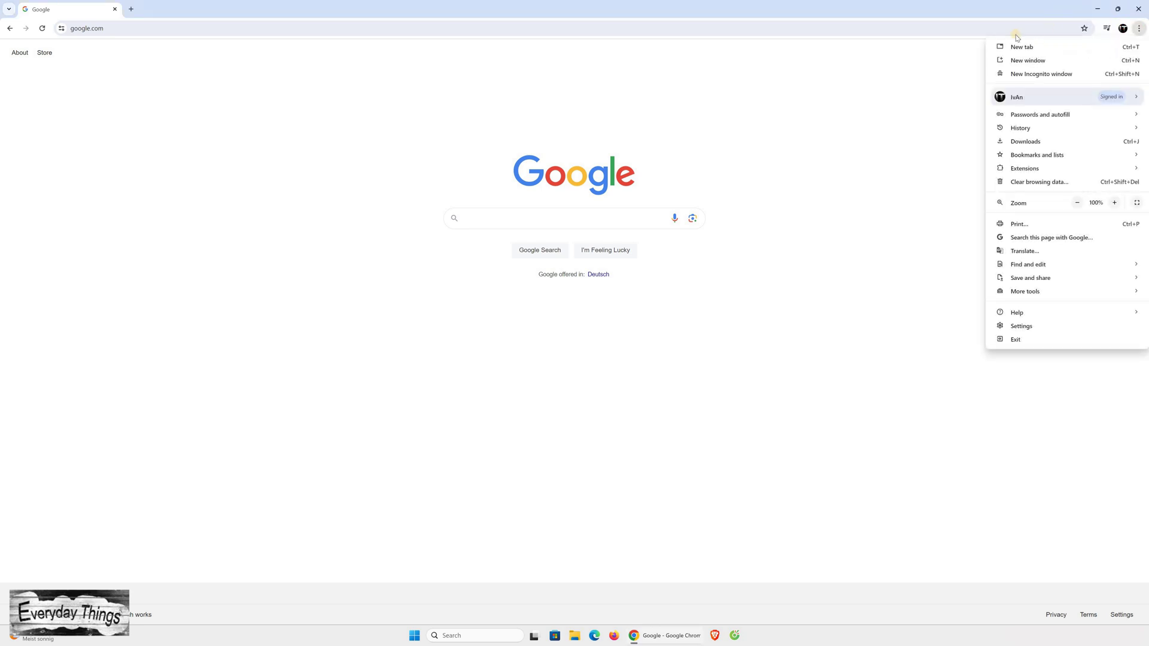
left_click(1090, 320)
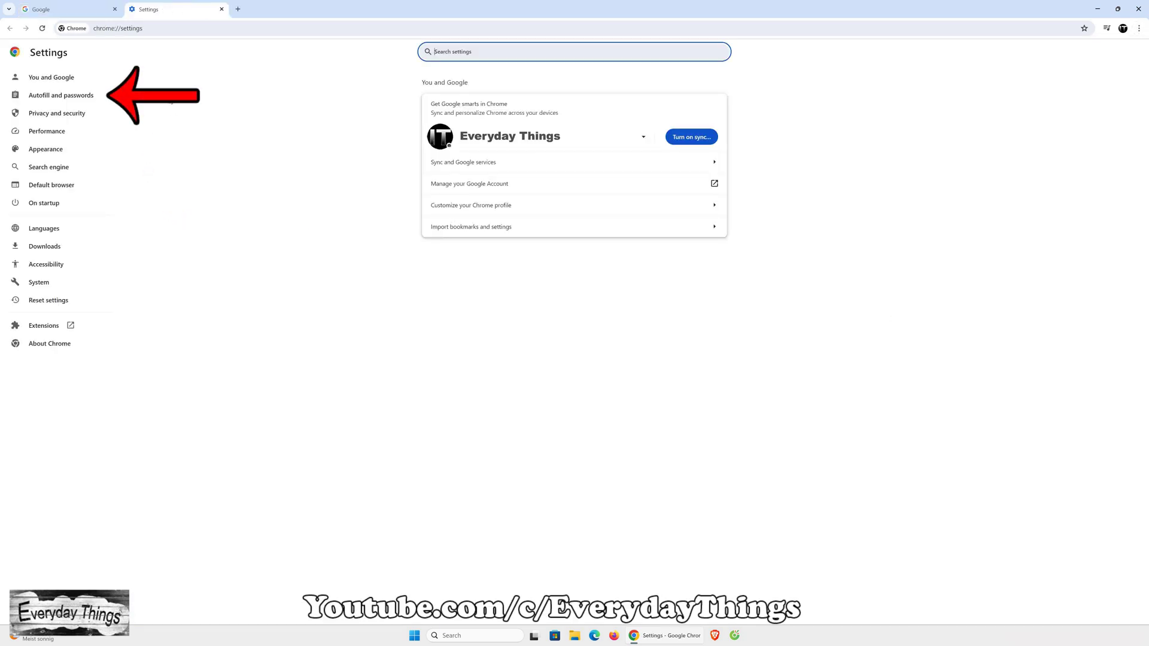
left_click(86, 97)
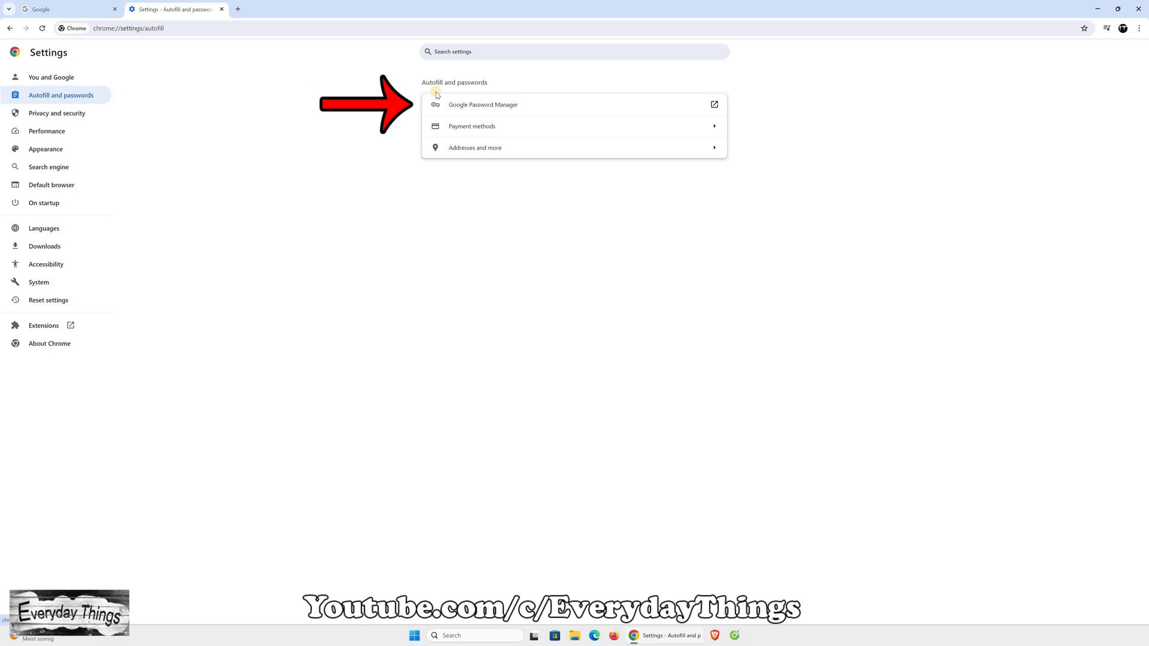
left_click(554, 107)
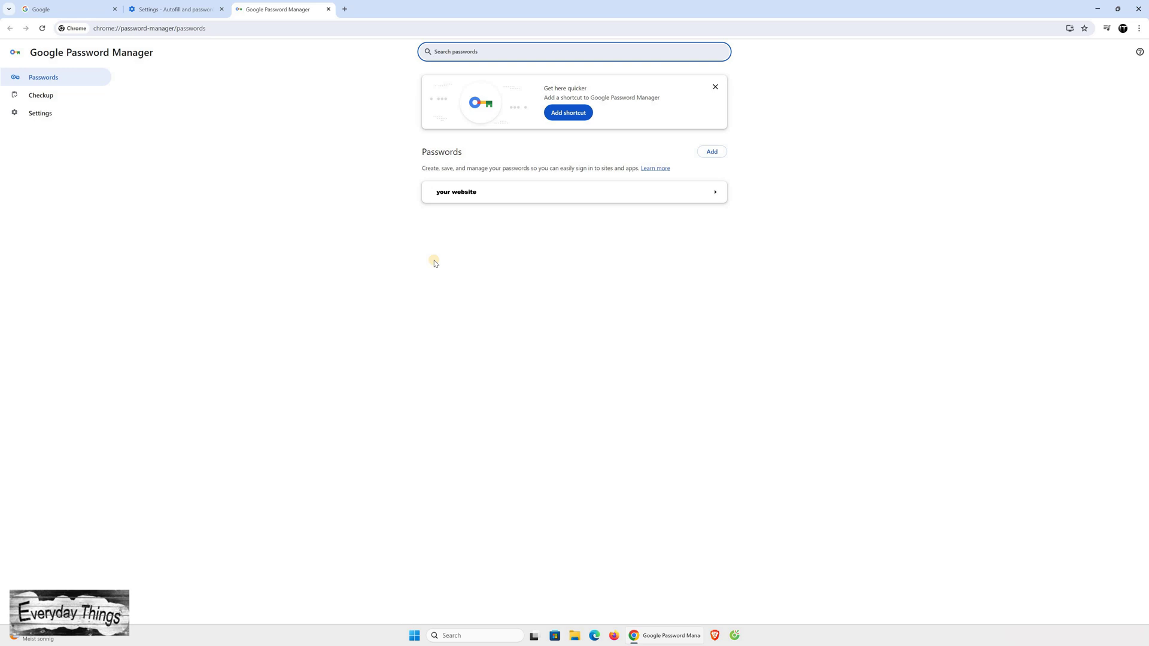
left_click(716, 194)
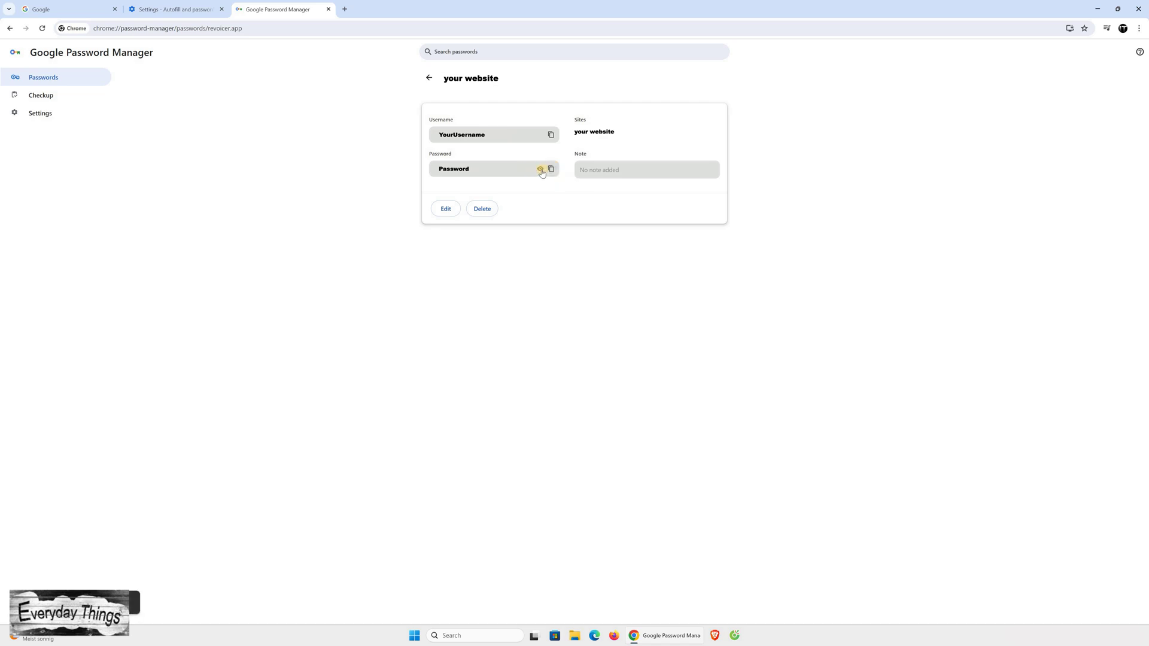
Step: Reveal the 'your website' password in plain text beside its username
left_click(540, 169)
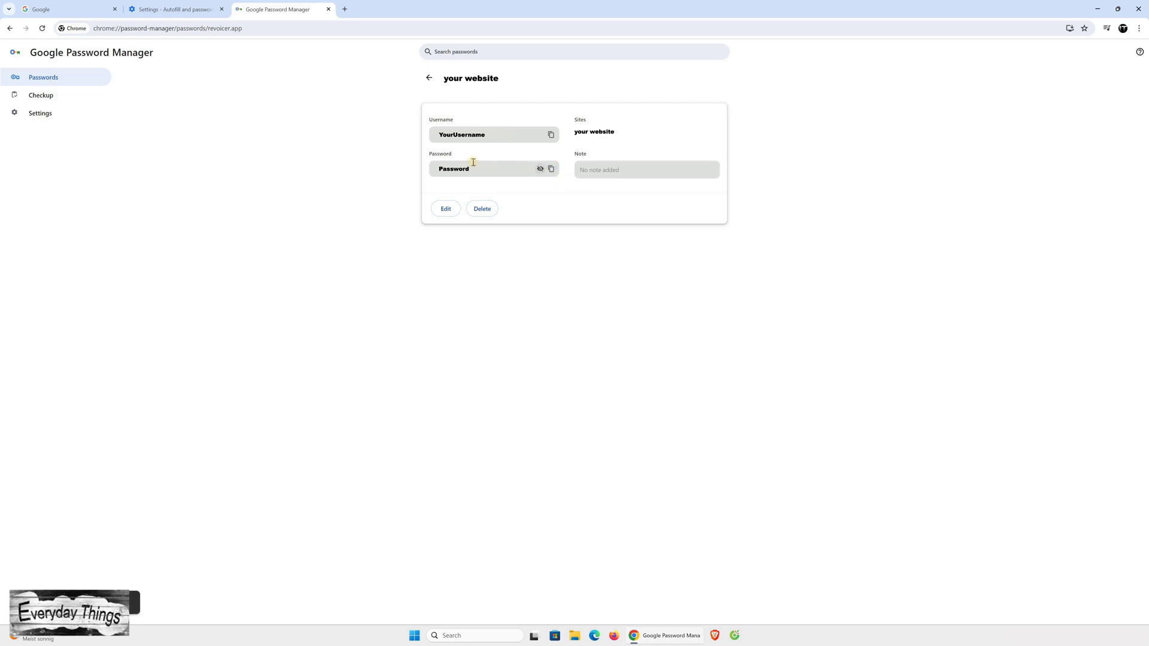